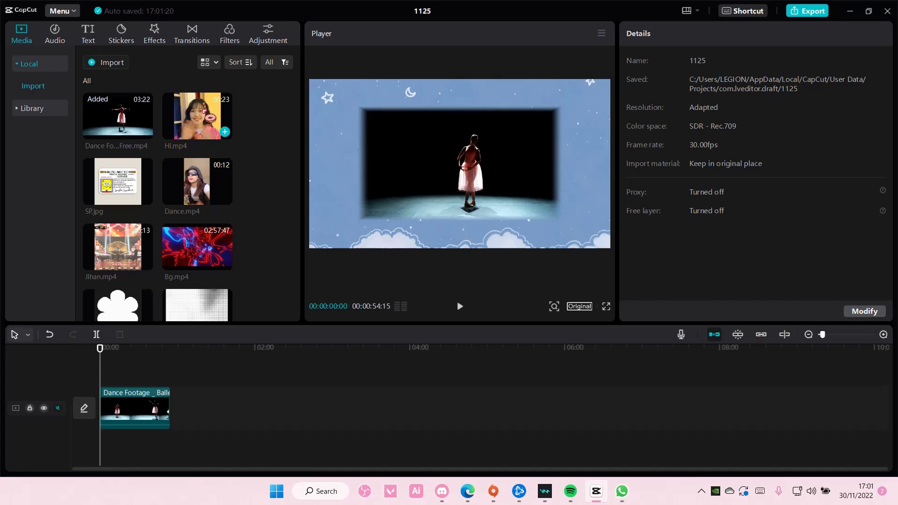
- Add the white B&W library clip and narrow it to a thin line with a Filmstrip mask
{"action": "left_click", "coordinate": [39, 109]}
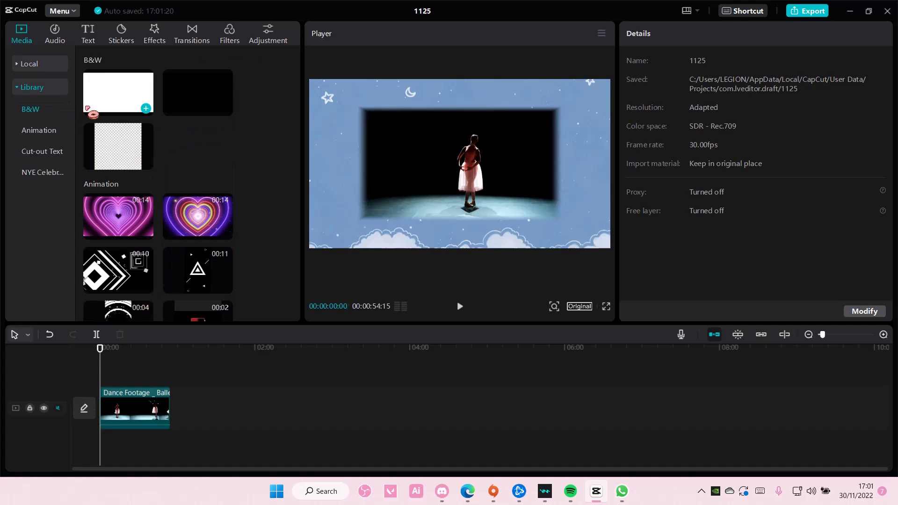
{"action": "mouse_move", "coordinate": [119, 93]}
{"action": "left_click", "coordinate": [150, 113]}
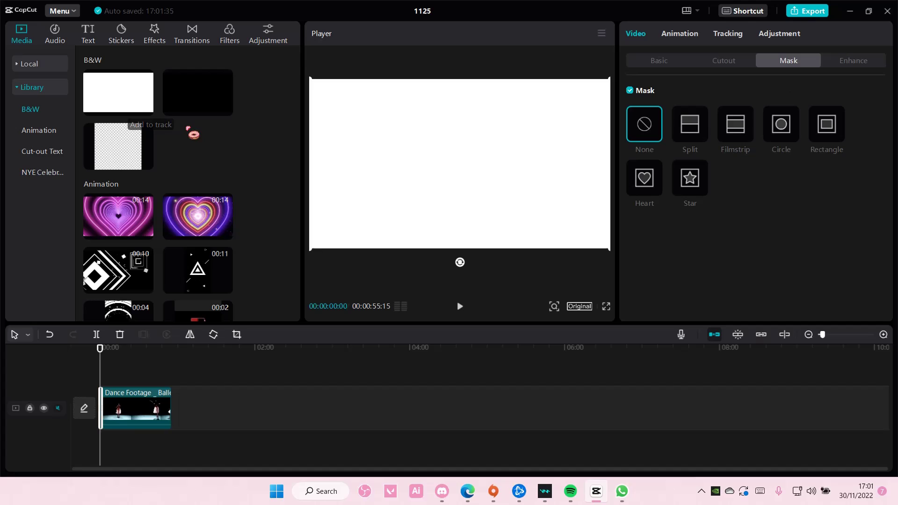
{"action": "left_click", "coordinate": [744, 134]}
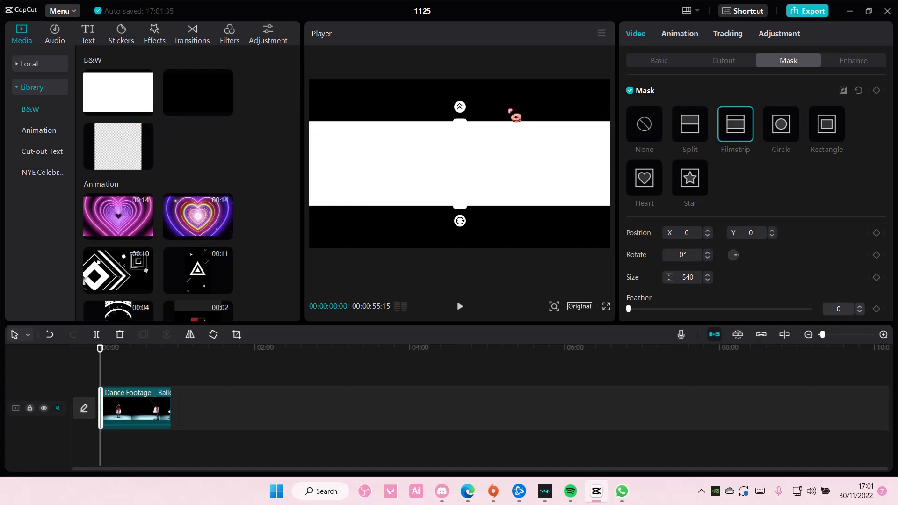
{"action": "left_click_drag", "start_coordinate": [471, 127], "coordinate": [460, 172]}
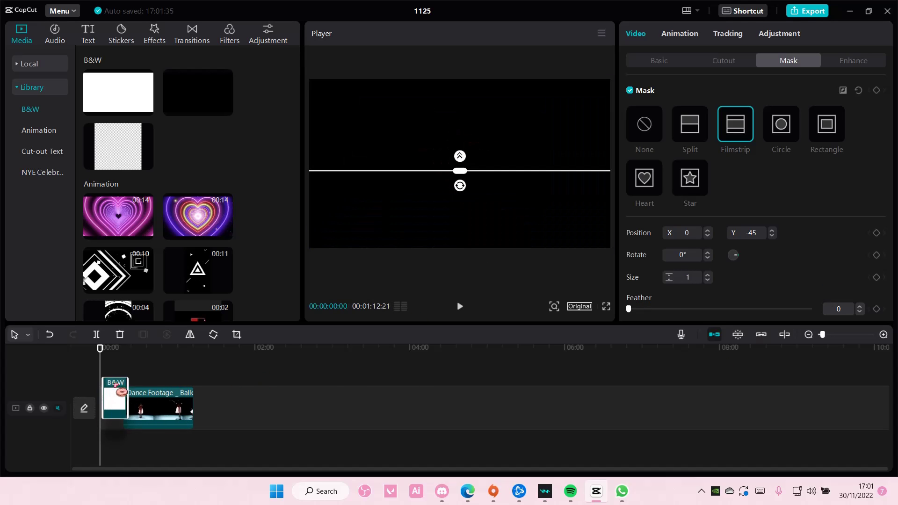
- Place the white line above the ballet footage and lower it toward the stage bottom, undoing the tilt
{"action": "left_click_drag", "start_coordinate": [106, 409], "coordinate": [112, 396]}
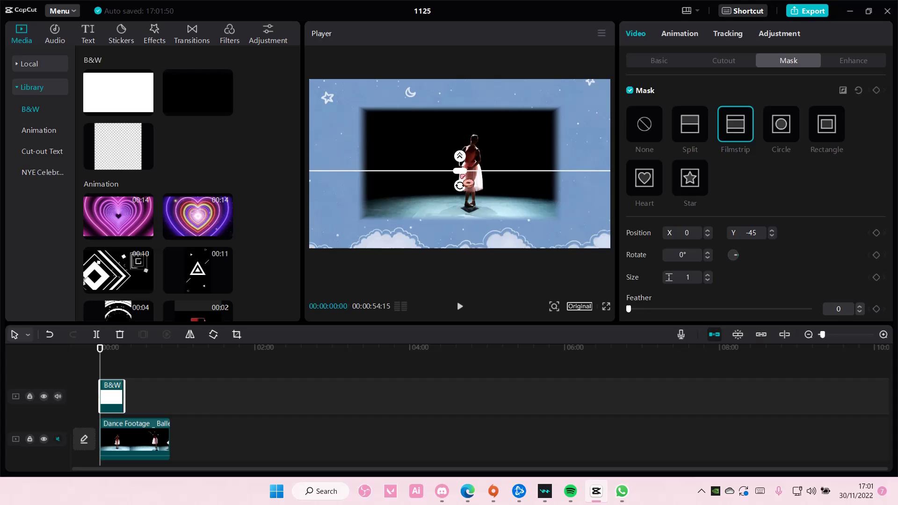
{"action": "left_click_drag", "start_coordinate": [465, 177], "coordinate": [496, 219]}
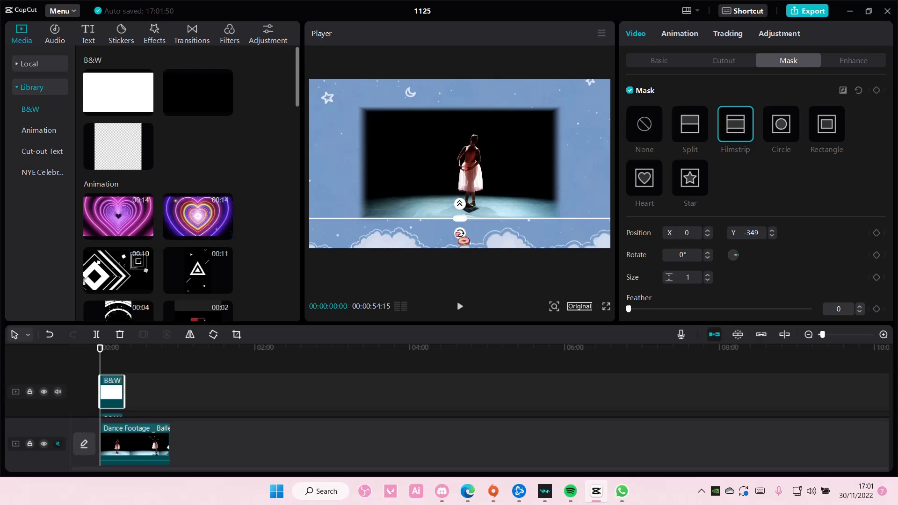
{"action": "left_click_drag", "start_coordinate": [460, 233], "coordinate": [382, 267]}
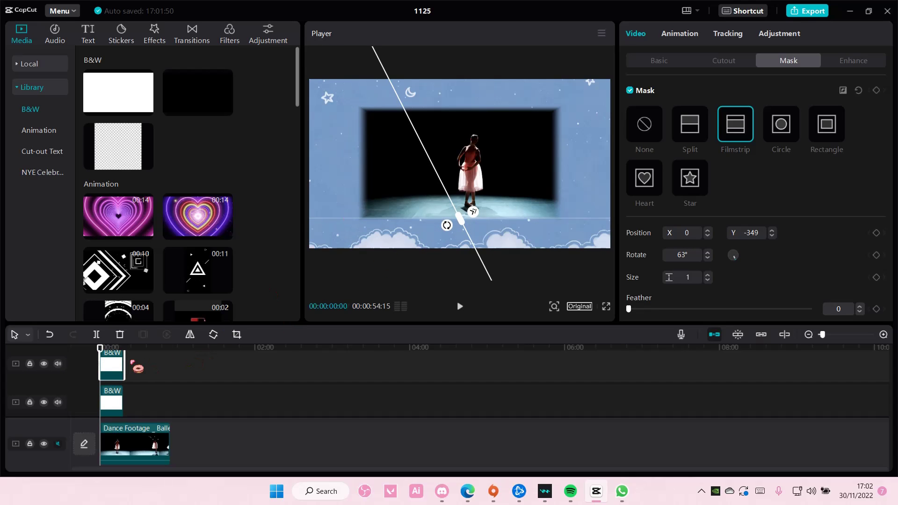
{"action": "key", "text": "ctrl+z"}
{"action": "key", "text": "ctrl+z"}
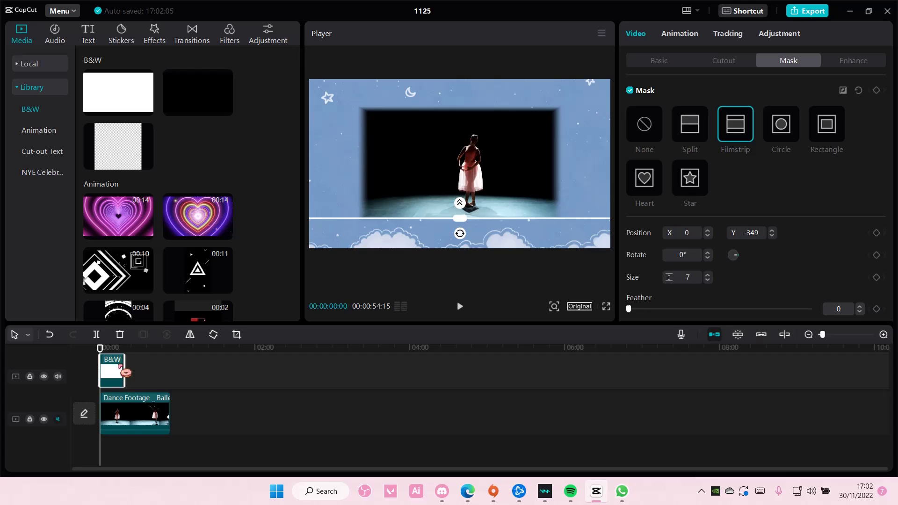
- Stretch the line to the footage length, then duplicate it as a vertical line at the stage edge
{"action": "left_click_drag", "start_coordinate": [125, 371], "coordinate": [165, 377]}
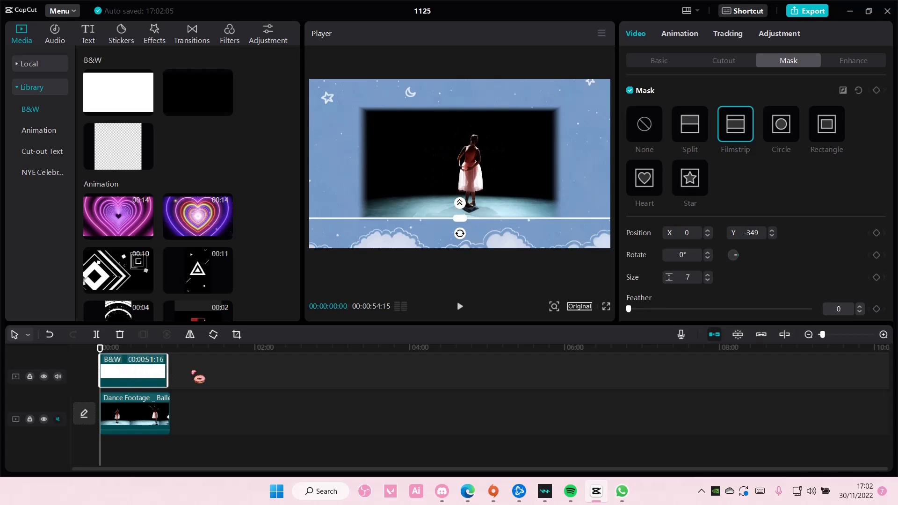
{"action": "key", "text": "ctrl+c"}
{"action": "key", "text": "ctrl+v"}
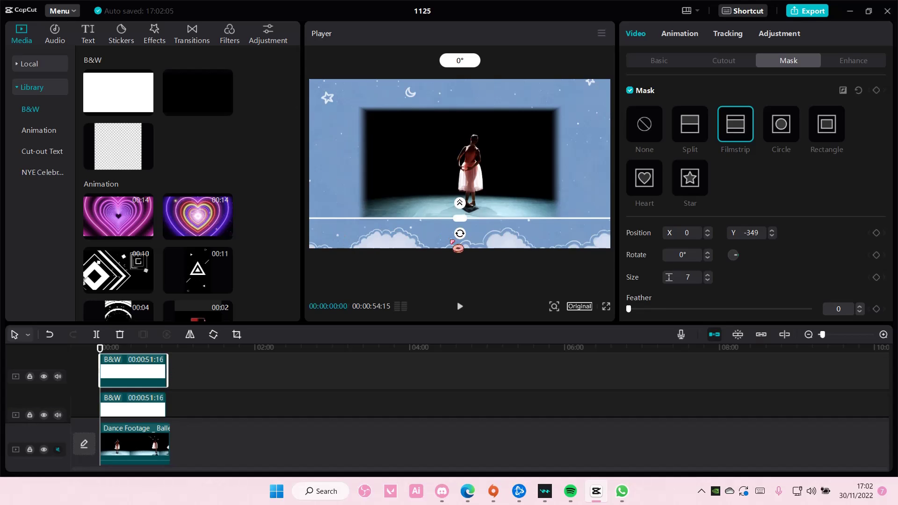
{"action": "left_click_drag", "start_coordinate": [456, 246], "coordinate": [373, 214]}
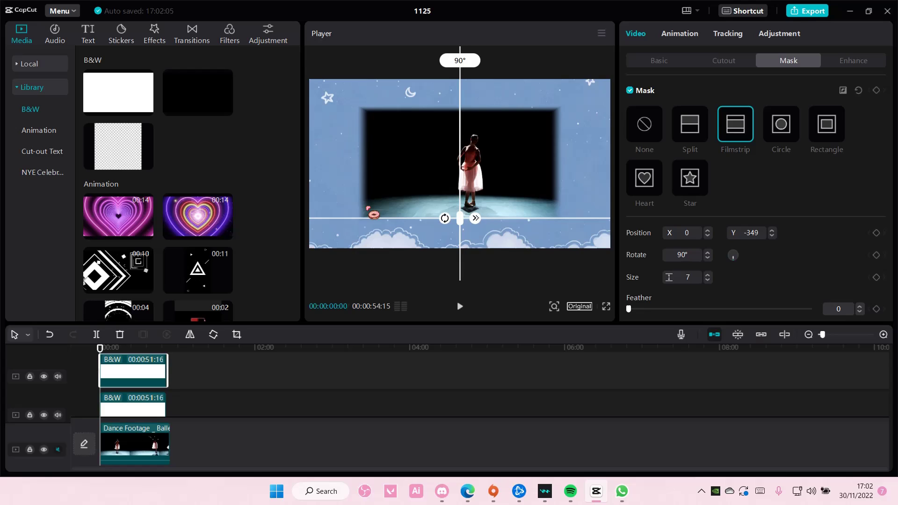
{"action": "mouse_move", "coordinate": [469, 204]}
{"action": "left_mouse_down"}
{"action": "mouse_move", "coordinate": [566, 194]}
{"action": "mouse_move", "coordinate": [369, 191]}
{"action": "left_mouse_up"}
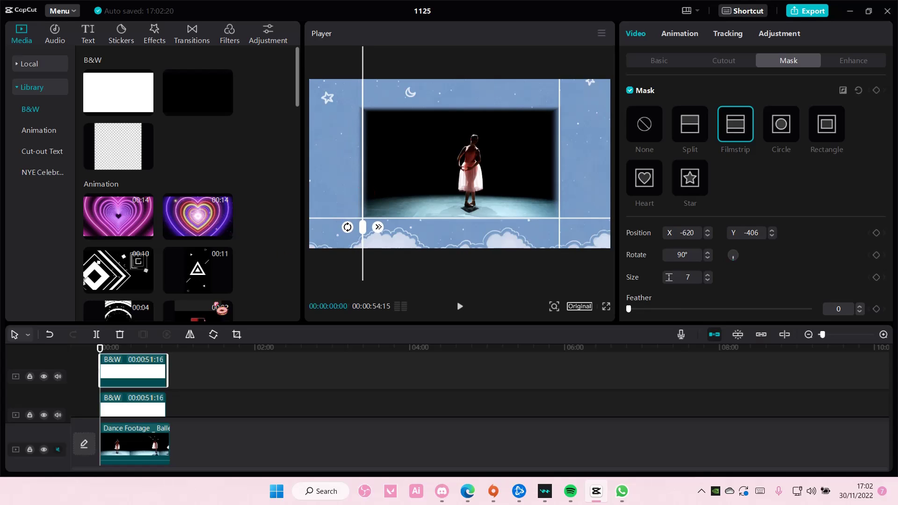
{"action": "scroll", "coordinate": [149, 407], "scroll_direction": "down", "scroll_amount": 1}
- Move another white line clip up to the stage opening's top edge and deselect it
{"action": "left_click", "coordinate": [153, 409]}
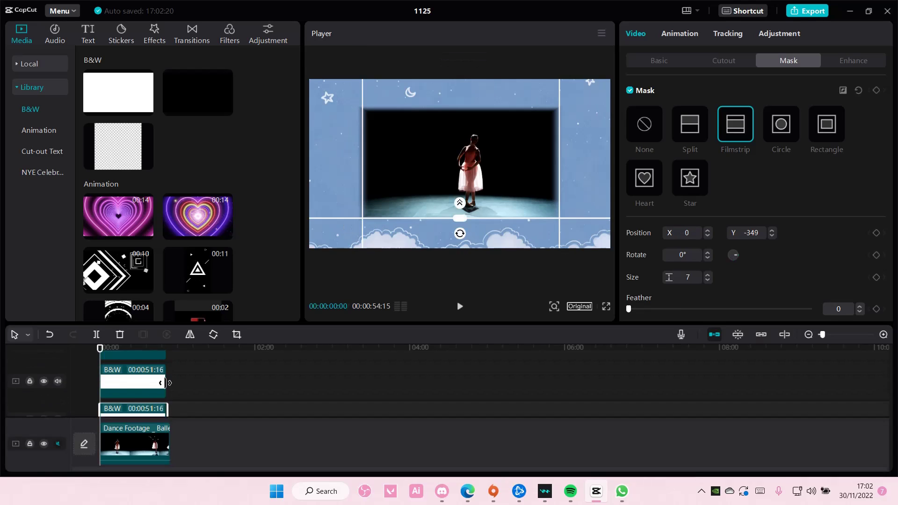
{"action": "left_click_drag", "start_coordinate": [500, 224], "coordinate": [501, 110]}
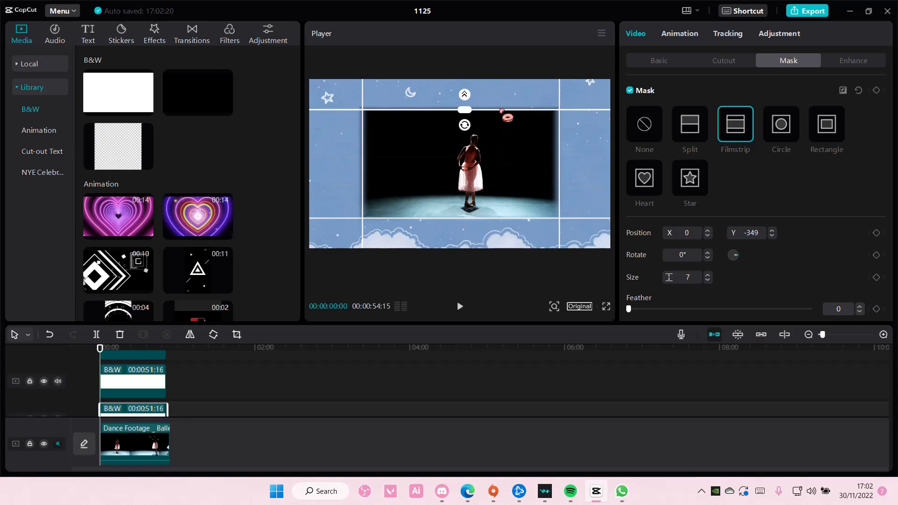
{"action": "left_click_drag", "start_coordinate": [507, 117], "coordinate": [508, 114]}
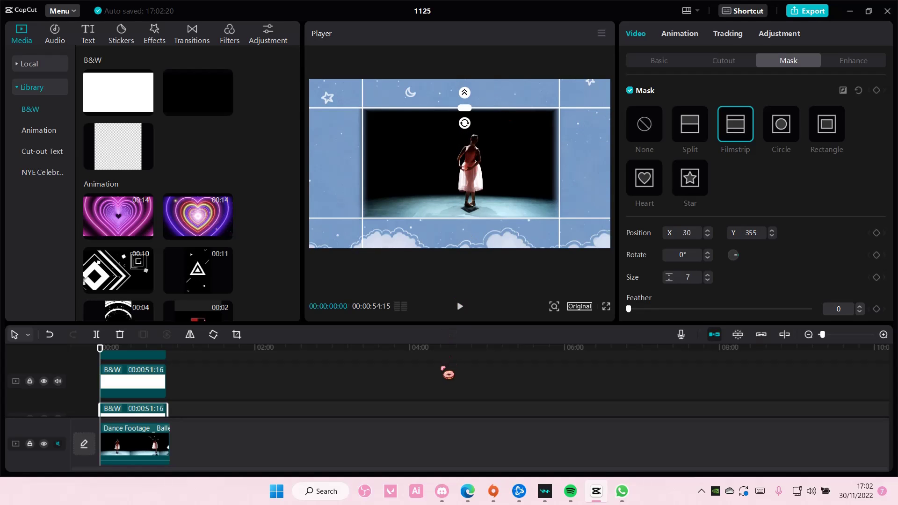
{"action": "left_click", "coordinate": [203, 392]}
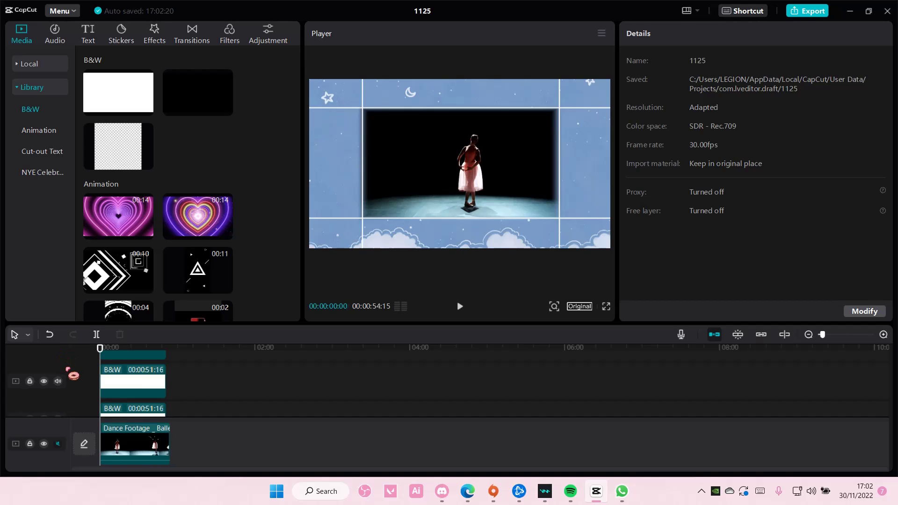
{"action": "key", "text": "space"}
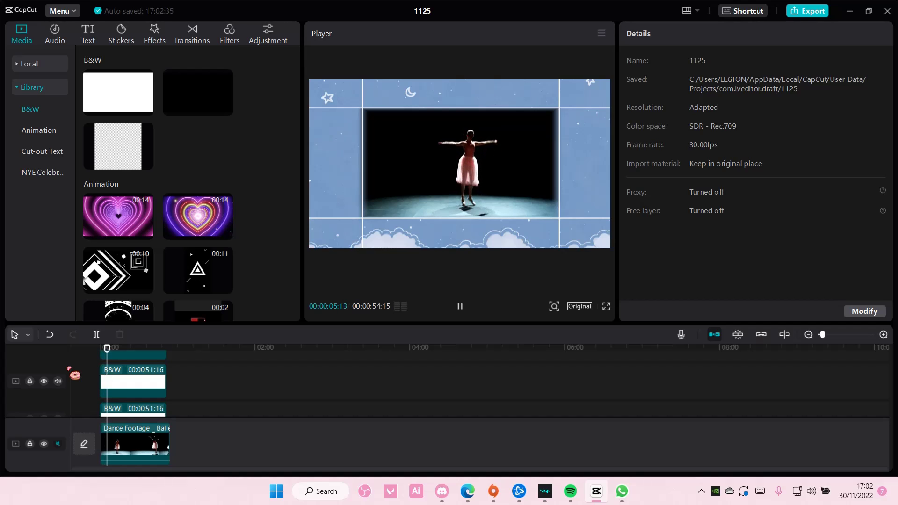
{"action": "key", "text": "space"}
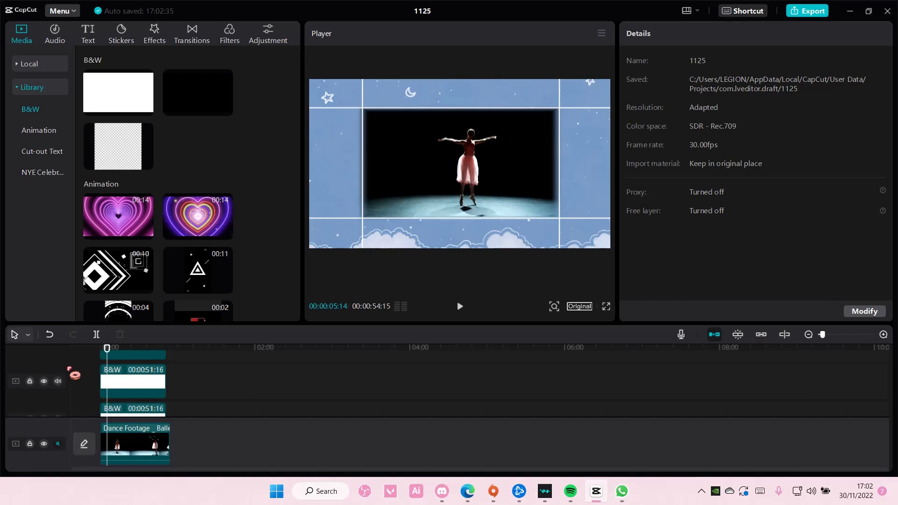